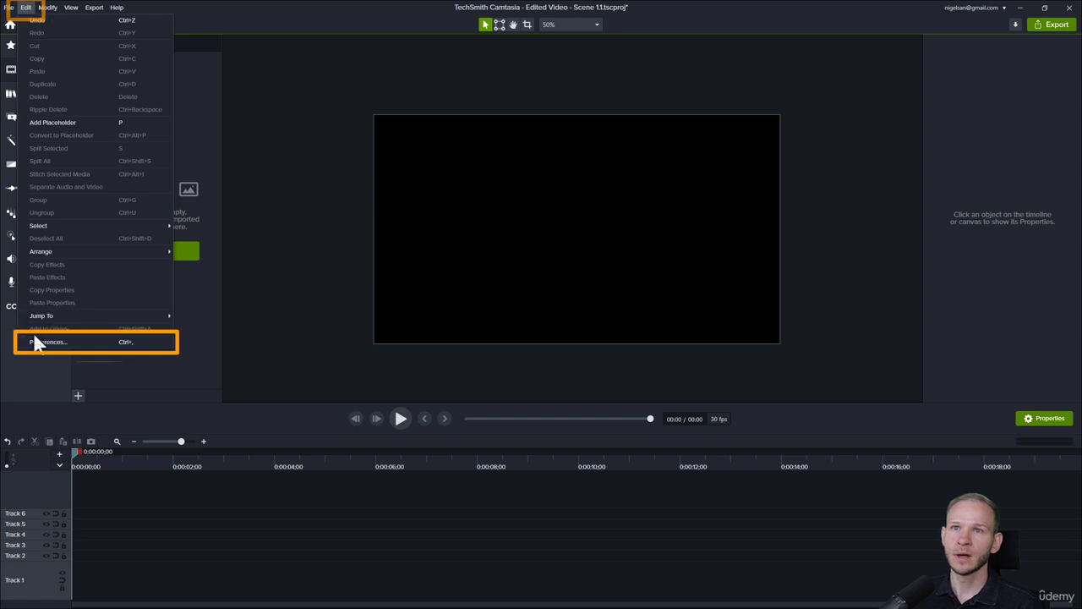
Step: Set the default frame rate for new projects to 60 fps in the program preferences
left_click(38, 341)
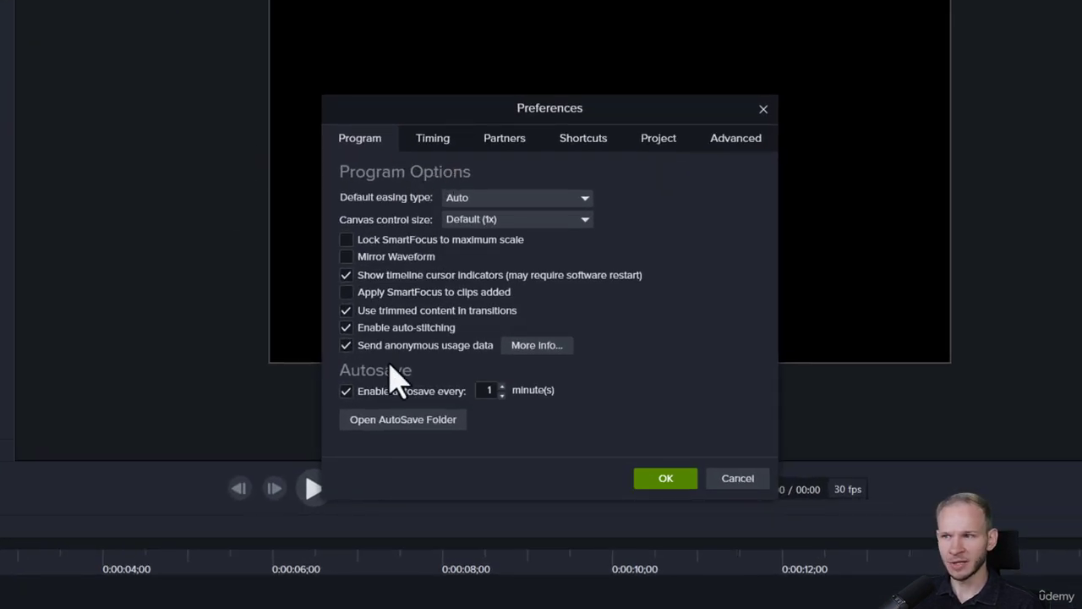
left_click(660, 141)
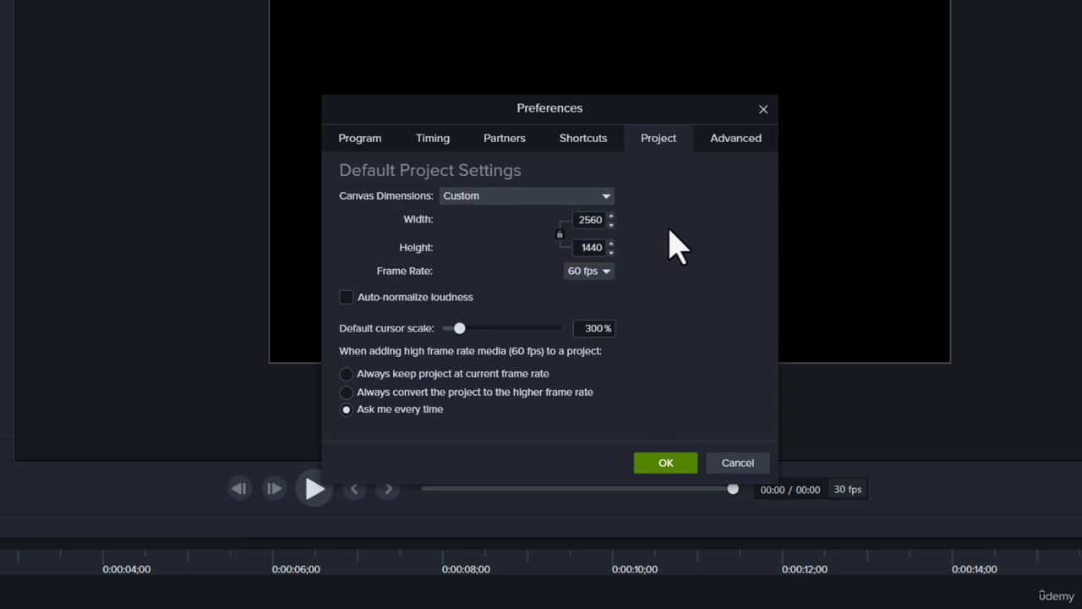
left_click(605, 272)
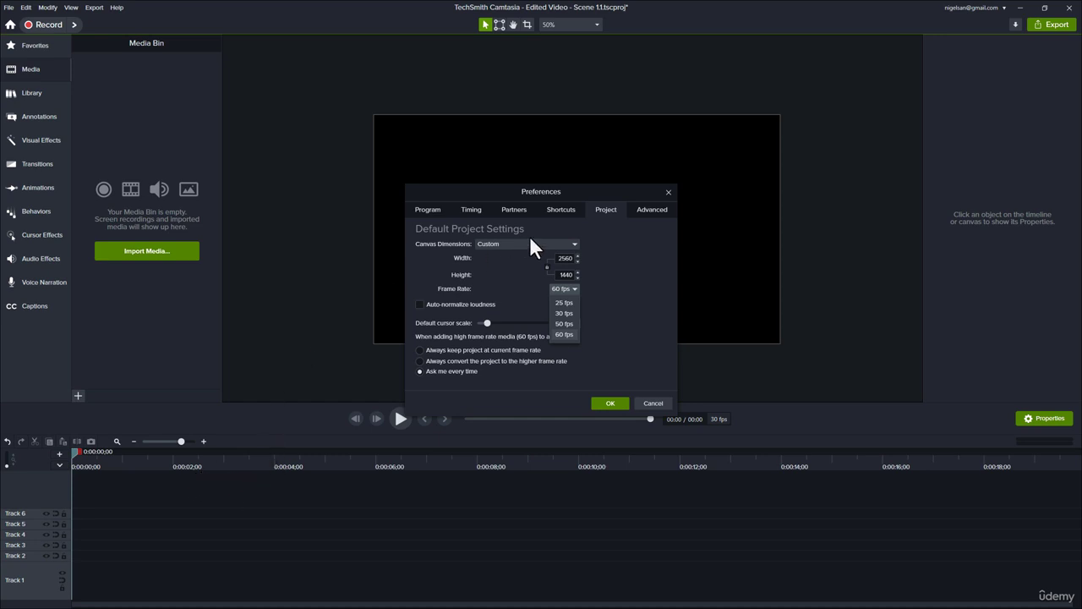
left_click(565, 333)
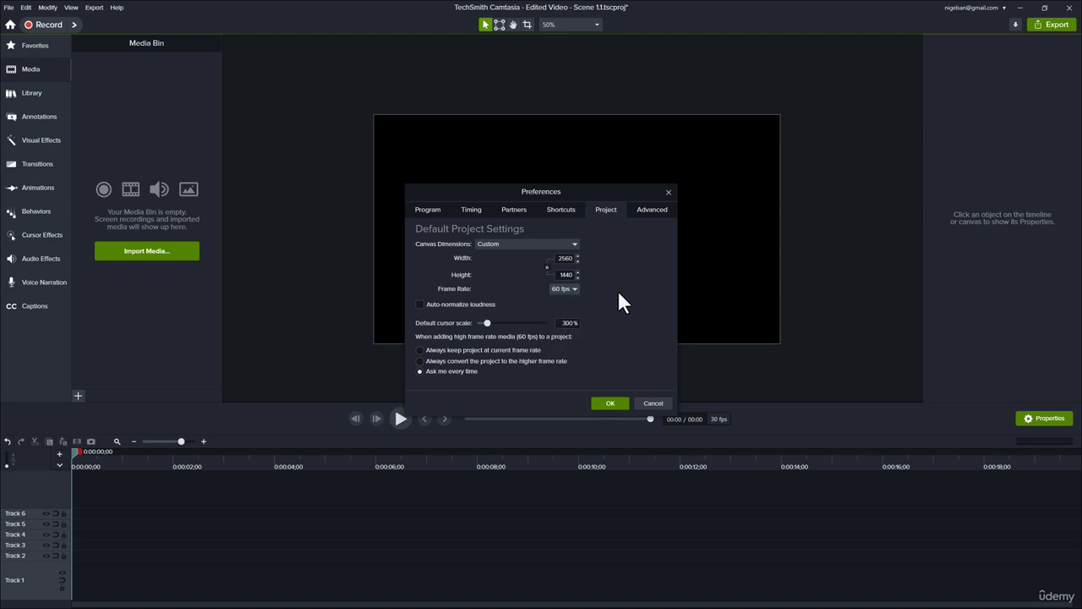
left_click(610, 405)
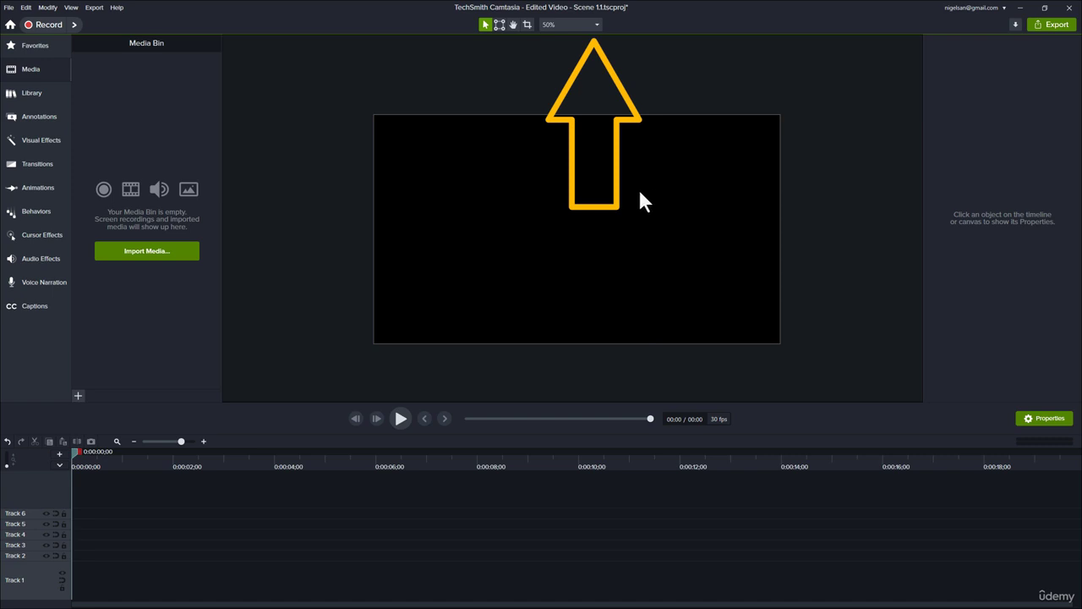
Step: Configure the current project's canvas to FHD (1920x1080) with a frame rate of 60 fps and apply the settings
left_click(590, 23)
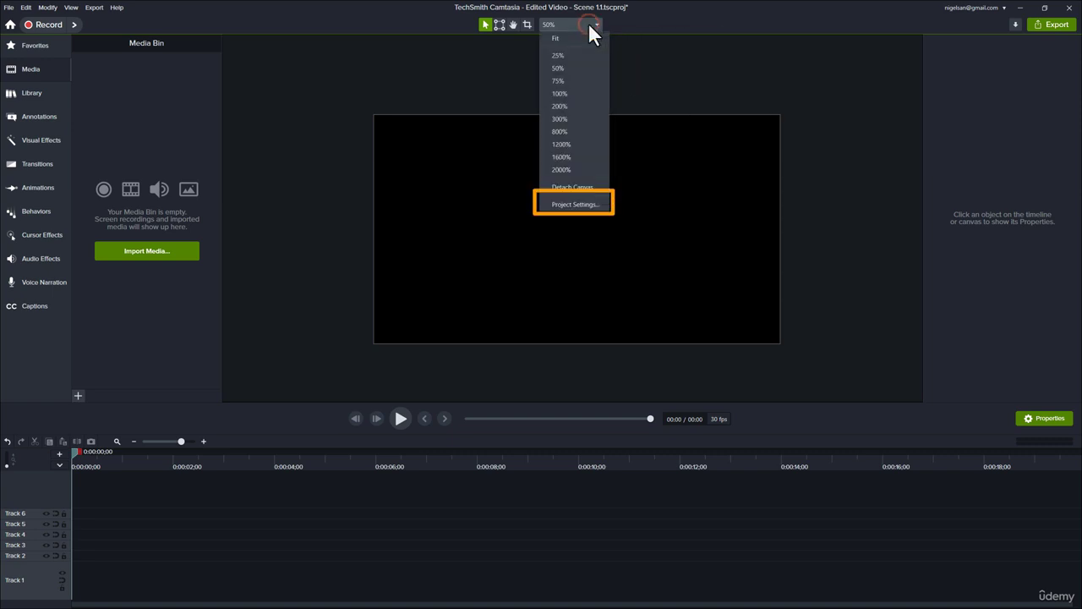
left_click(575, 204)
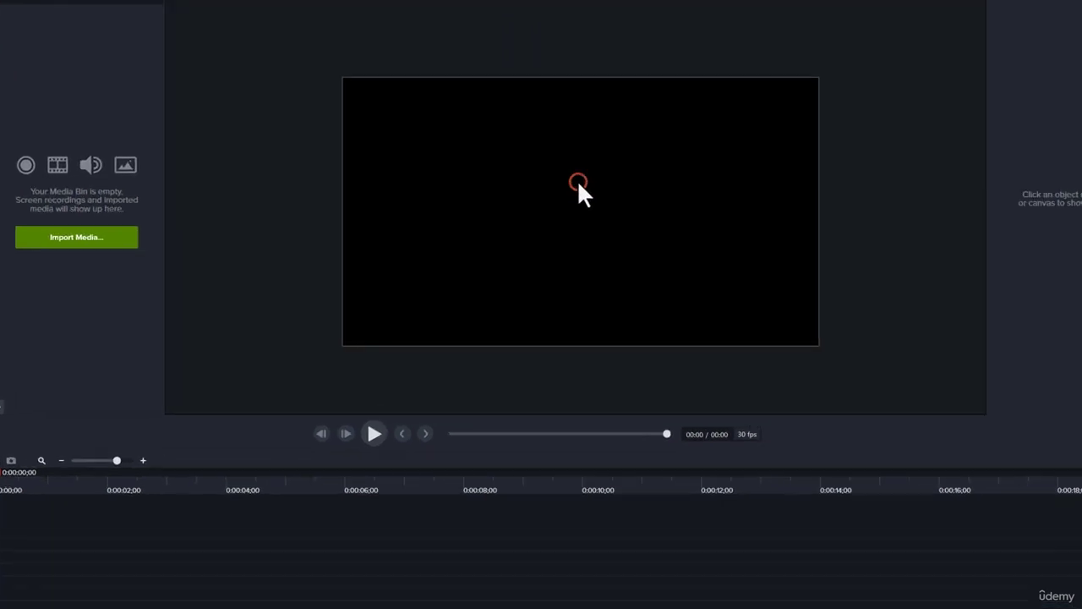
left_click(543, 248)
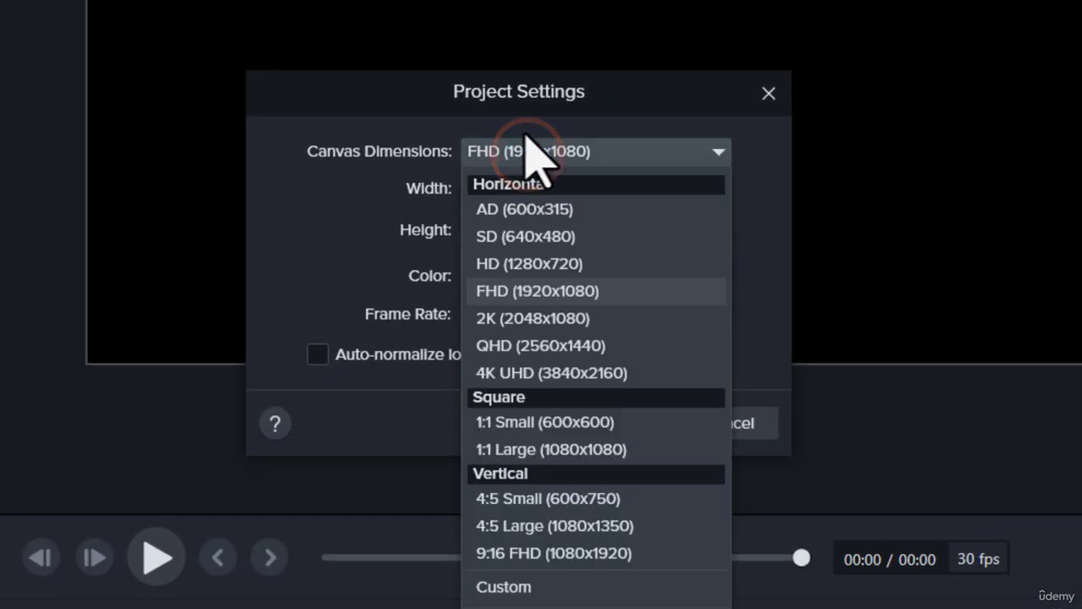
left_click(562, 292)
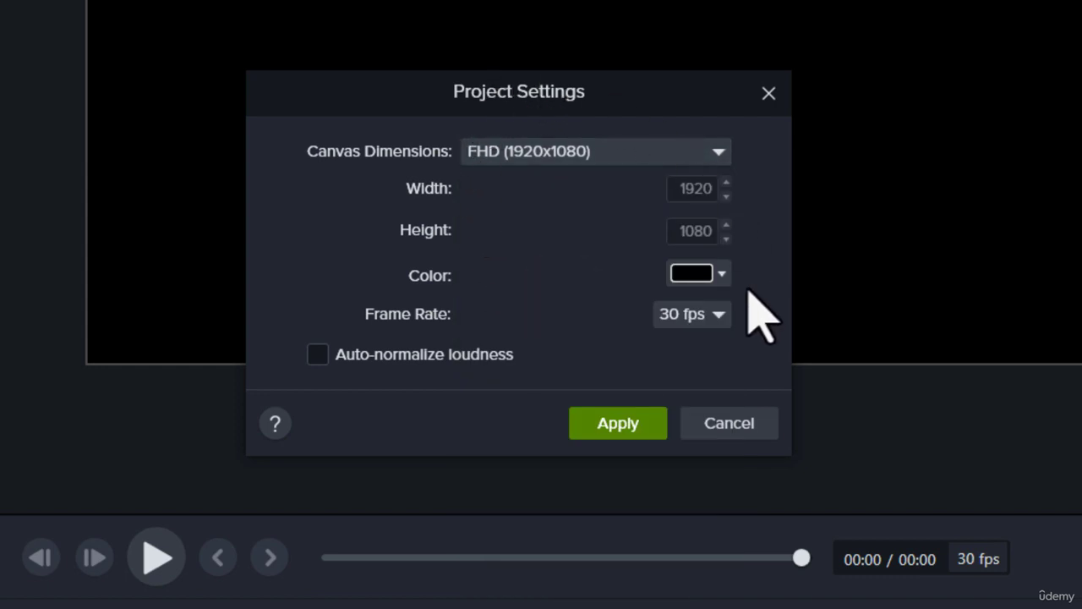
left_click(697, 318)
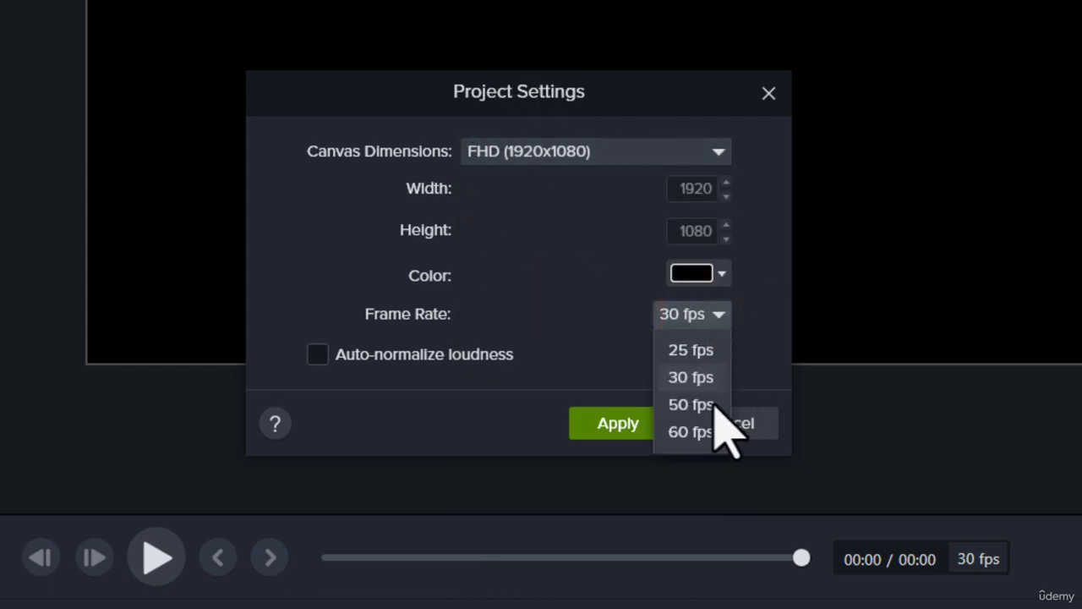
left_click(692, 432)
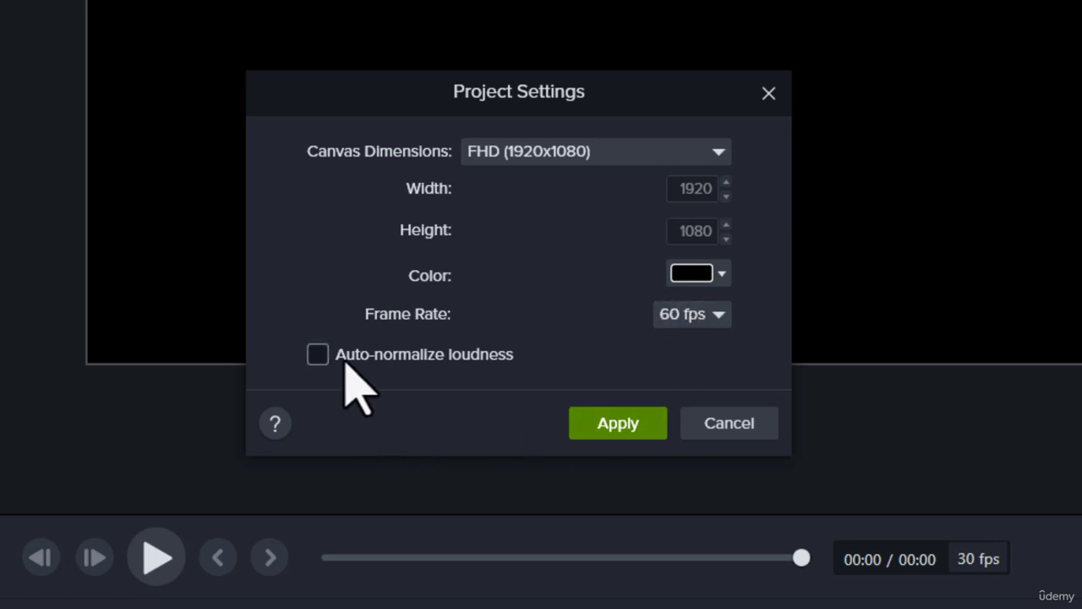
mouse_move(488, 372)
left_click(615, 425)
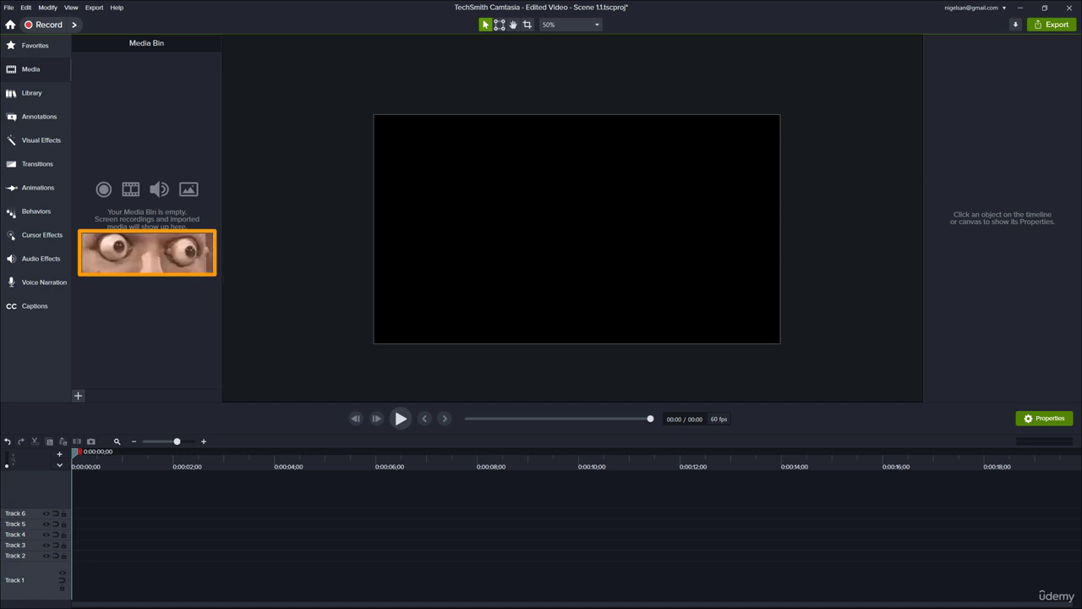
Step: Import all five media files from the "02. Scene 1 - Opening" folder of the student resources
left_click(158, 251)
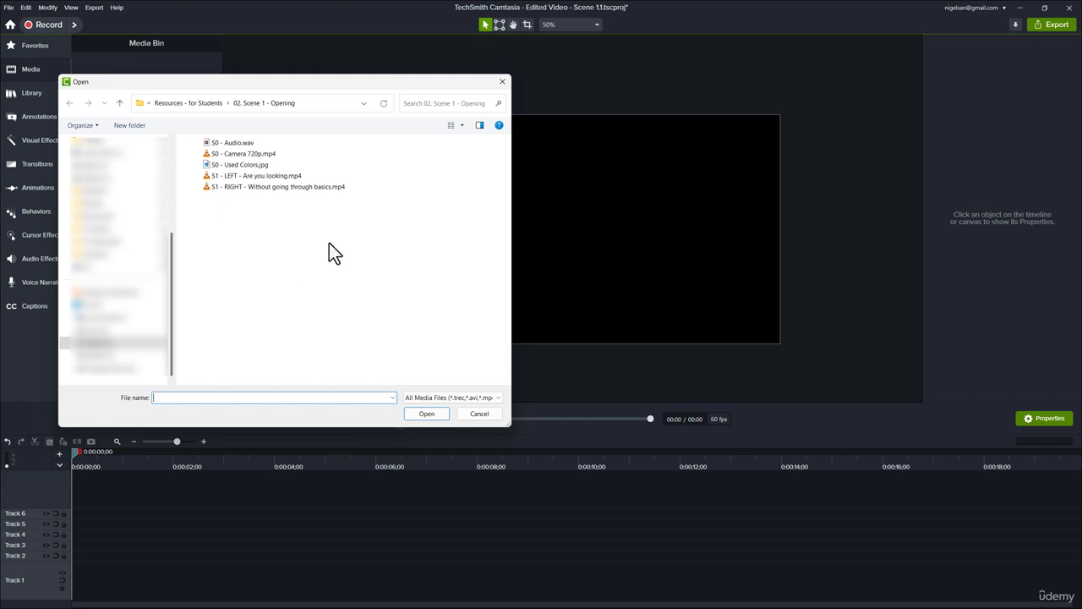
key("alt+Up")
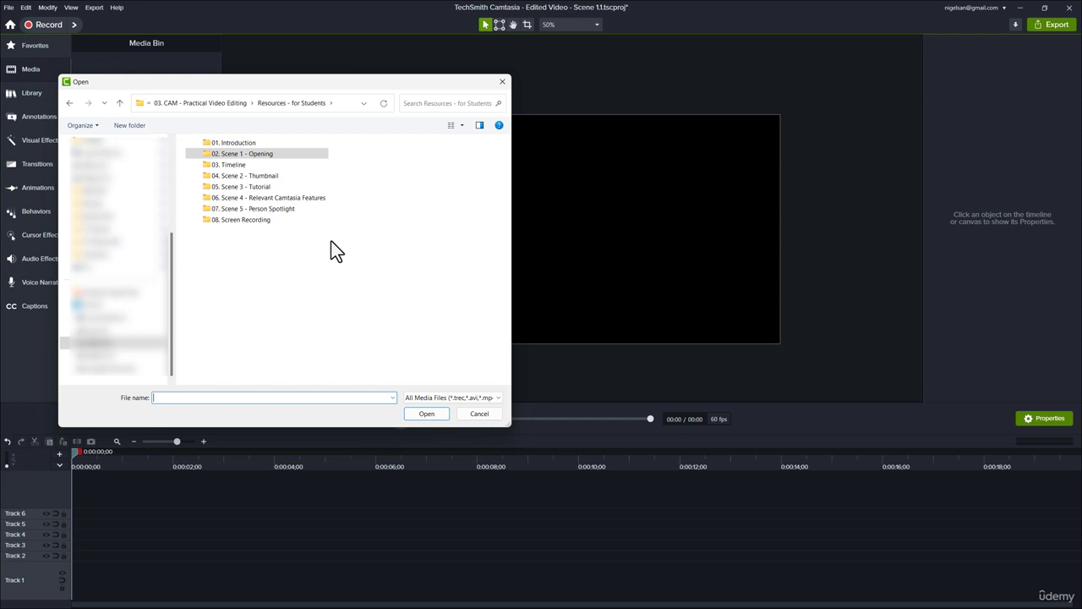
double_click(258, 154)
left_click_drag(387, 225, 206, 134)
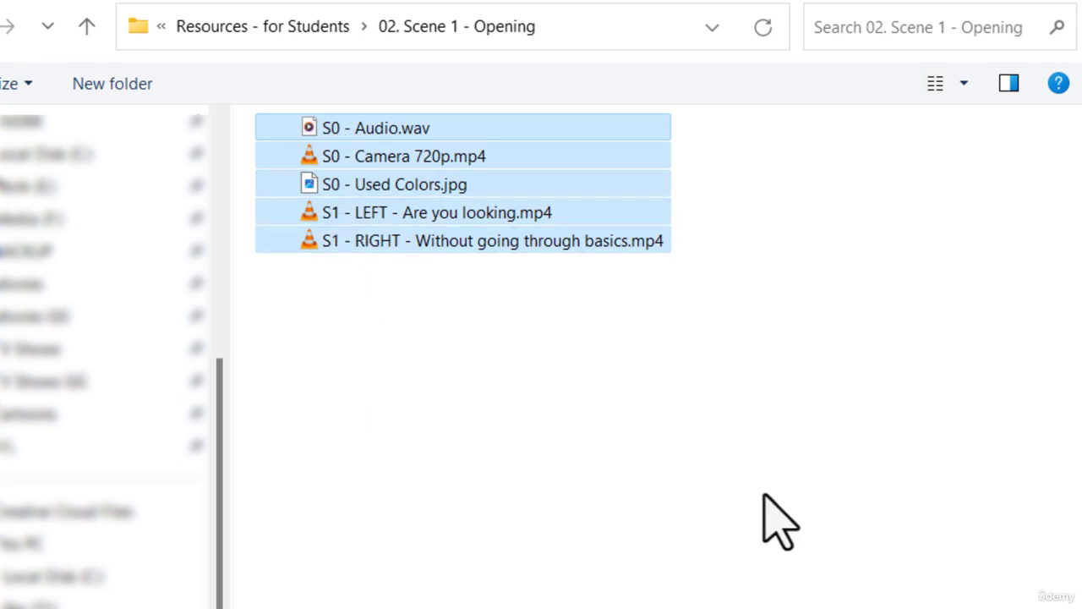
key("Return")
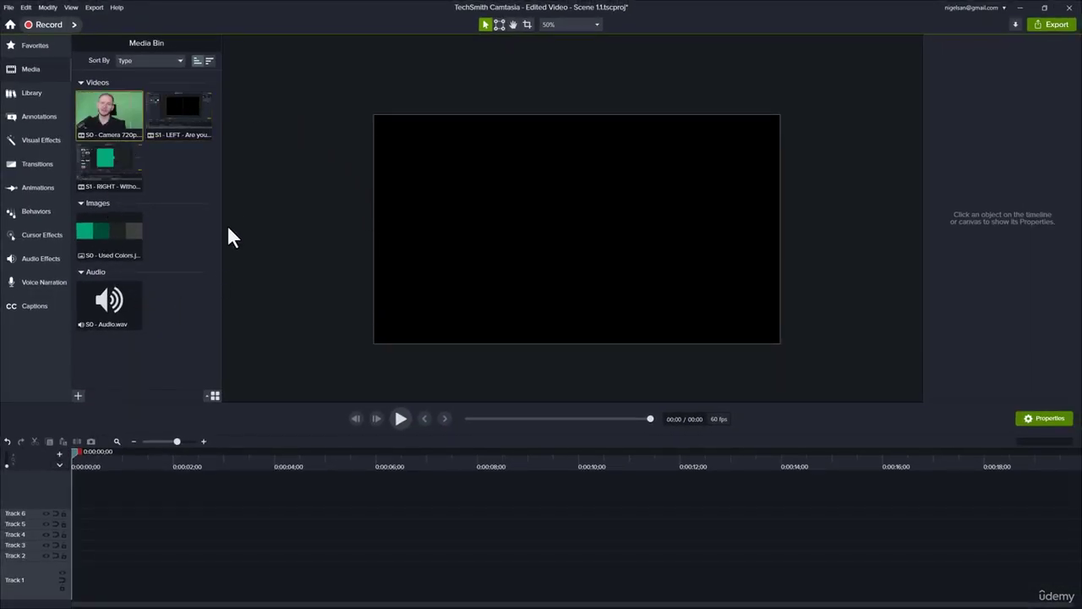
Step: Collapse and reopen the Media Bin, and switch its thumbnails to the small size and back to large
left_click(25, 66)
left_click(38, 67)
left_click(213, 399)
left_click(214, 348)
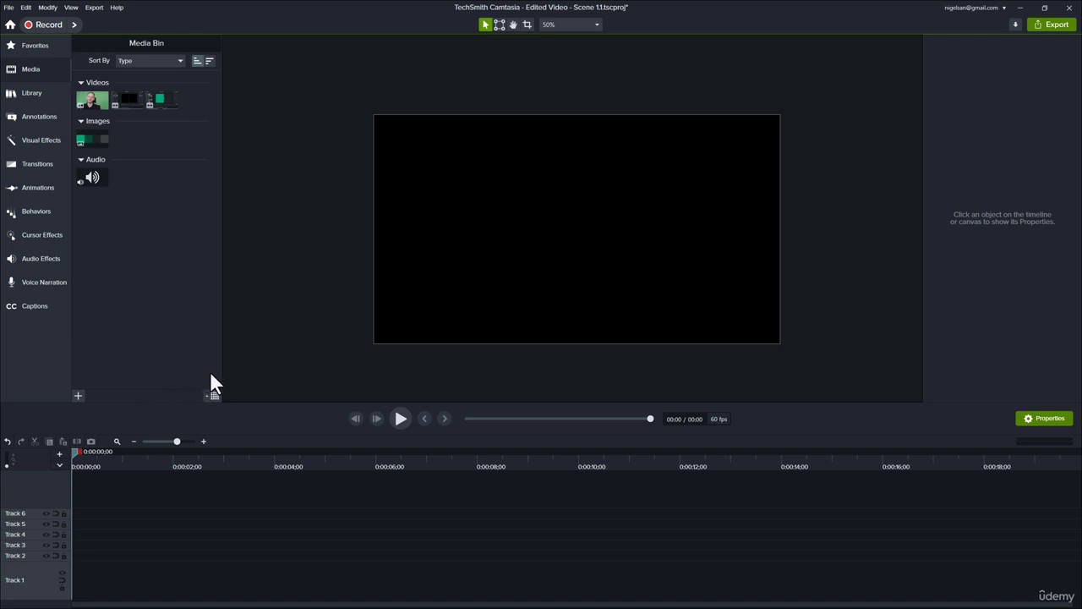
left_click(214, 394)
left_click(216, 342)
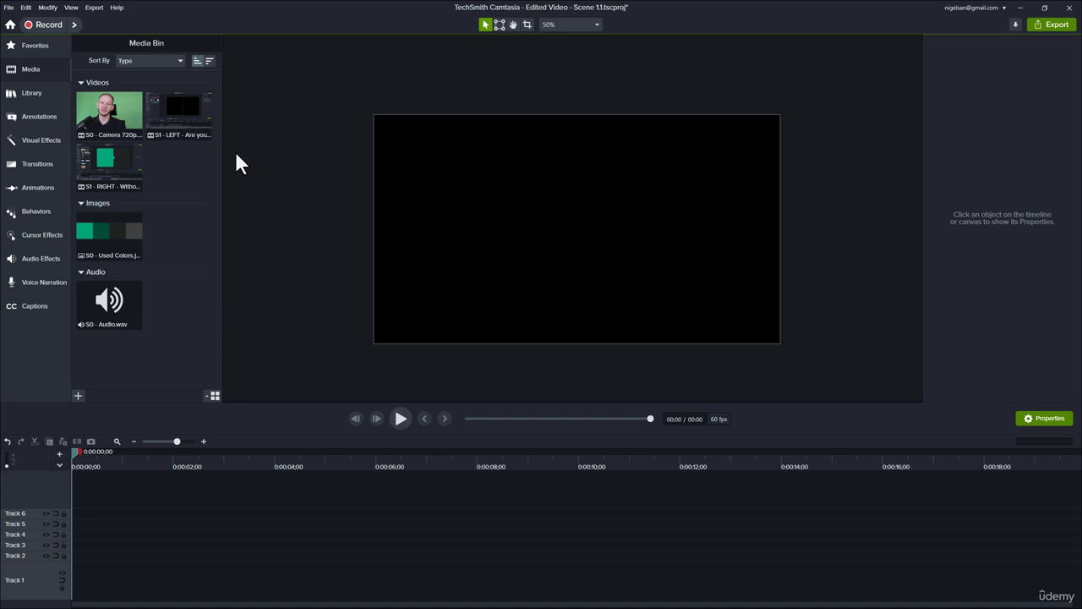
Step: Place S0 - Camera 720p on Track 2 and S0 - Audio.wav on Track 1, both at the start of the timeline
left_click_drag(109, 120, 60, 553)
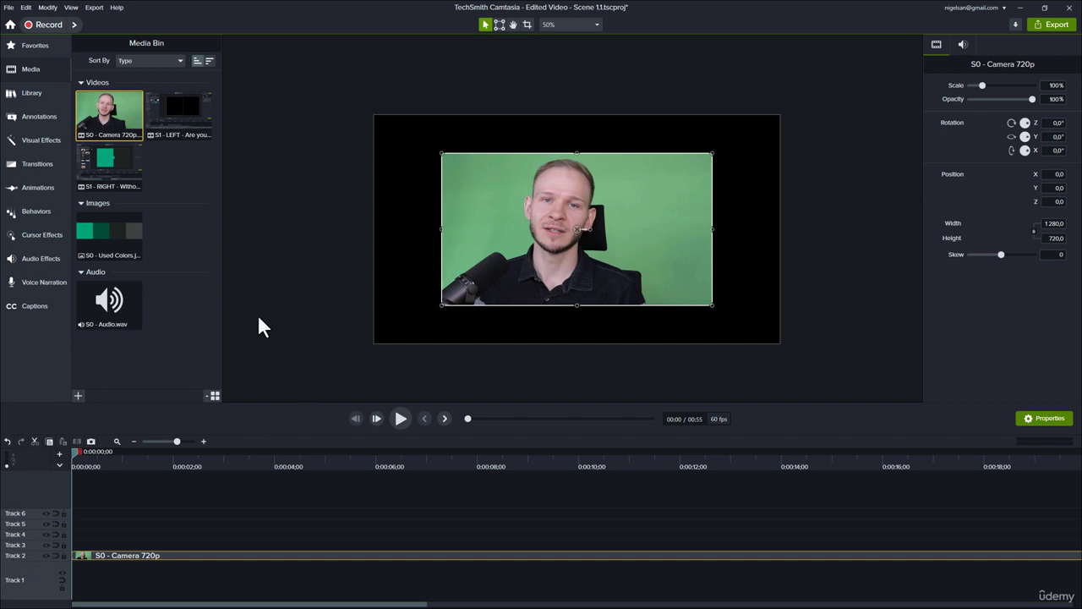
left_click_drag(108, 306, 48, 573)
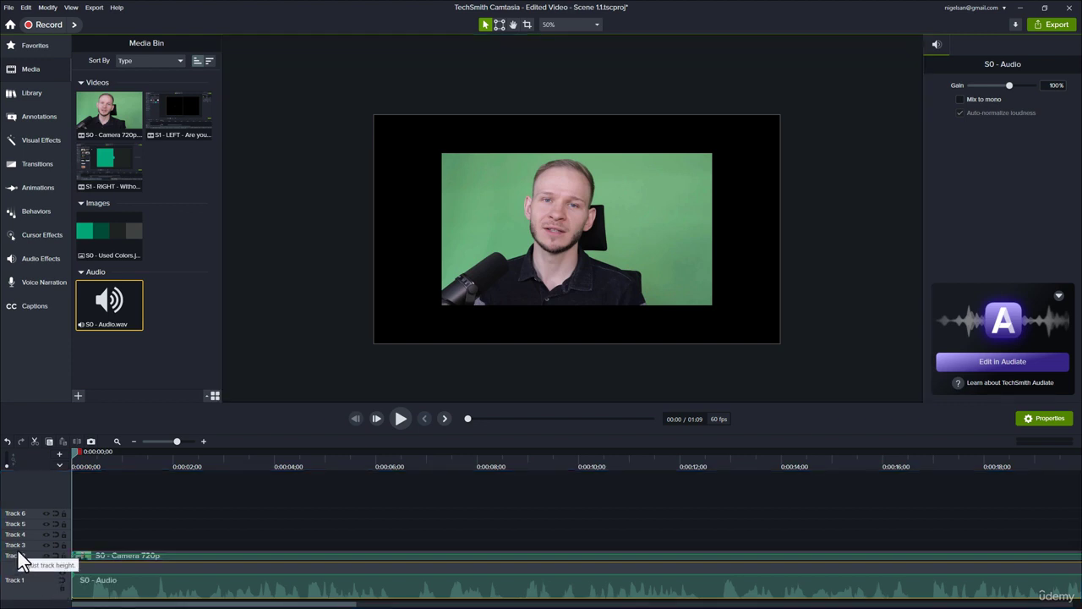
Step: Reduce all timeline tracks to minimum height, enlarge only Track 1 to show its audio waveform, and deselect the clip
left_click_drag(19, 554, 36, 526)
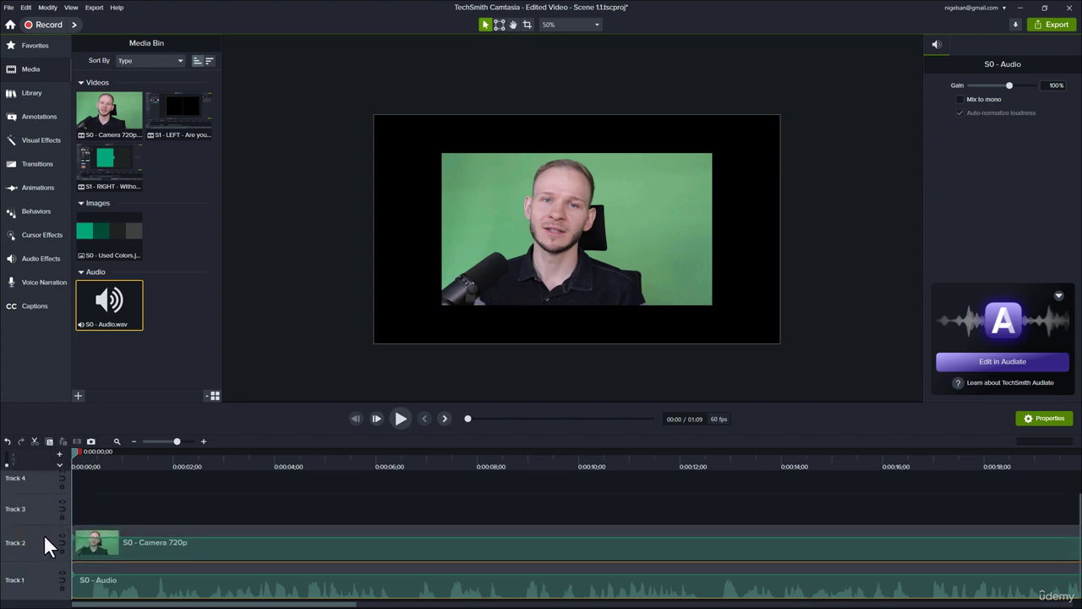
left_click_drag(7, 465, 8, 490)
left_click_drag(32, 592, 31, 565)
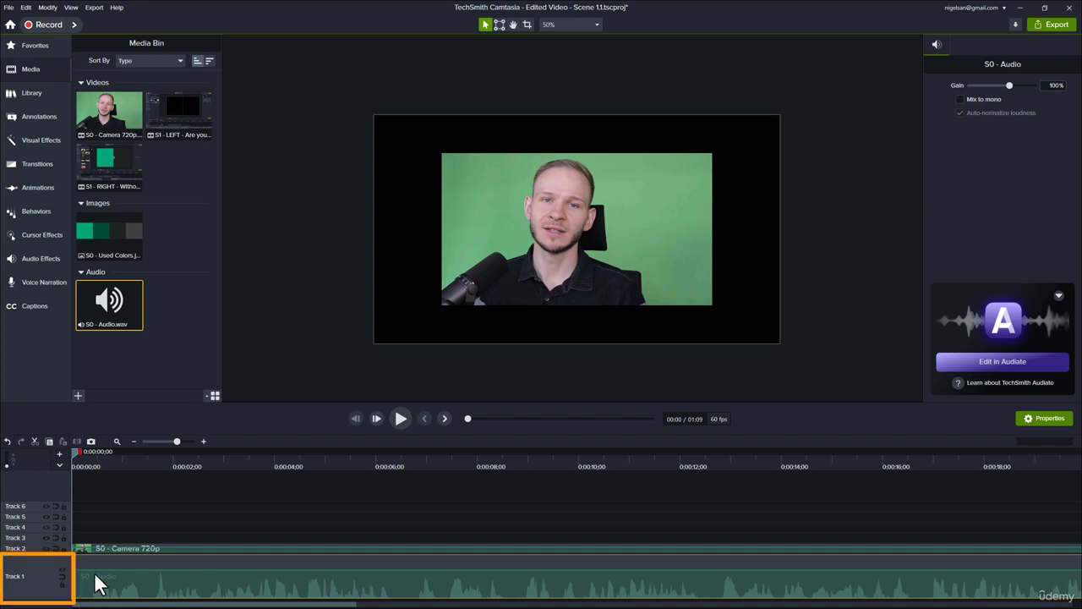
left_click(104, 507)
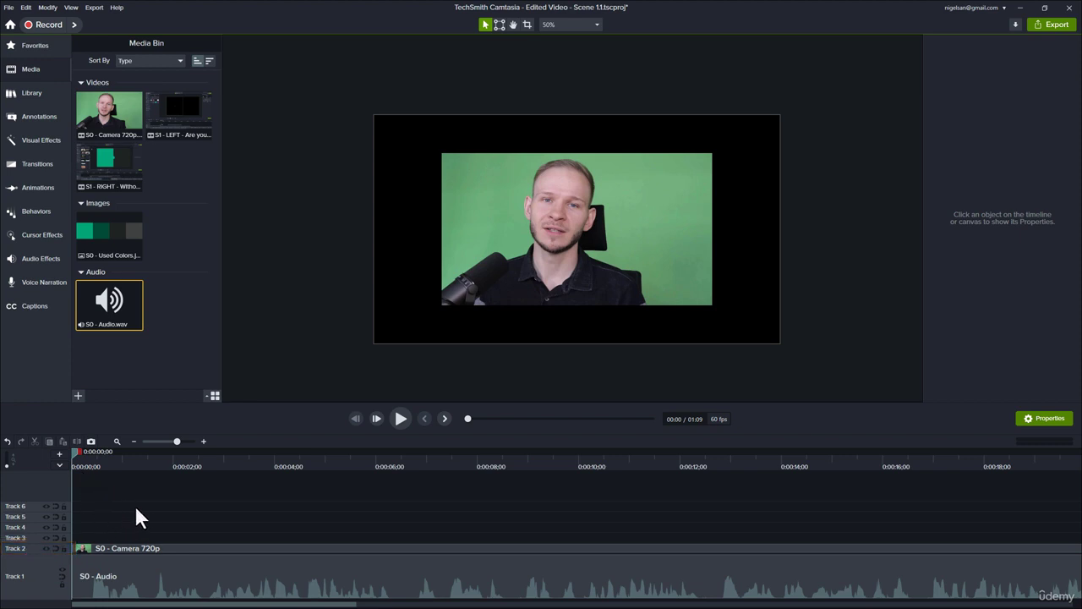
Step: Play the opening up to 0:00:06;34 and add a timeline marker named S2 there
key("space")
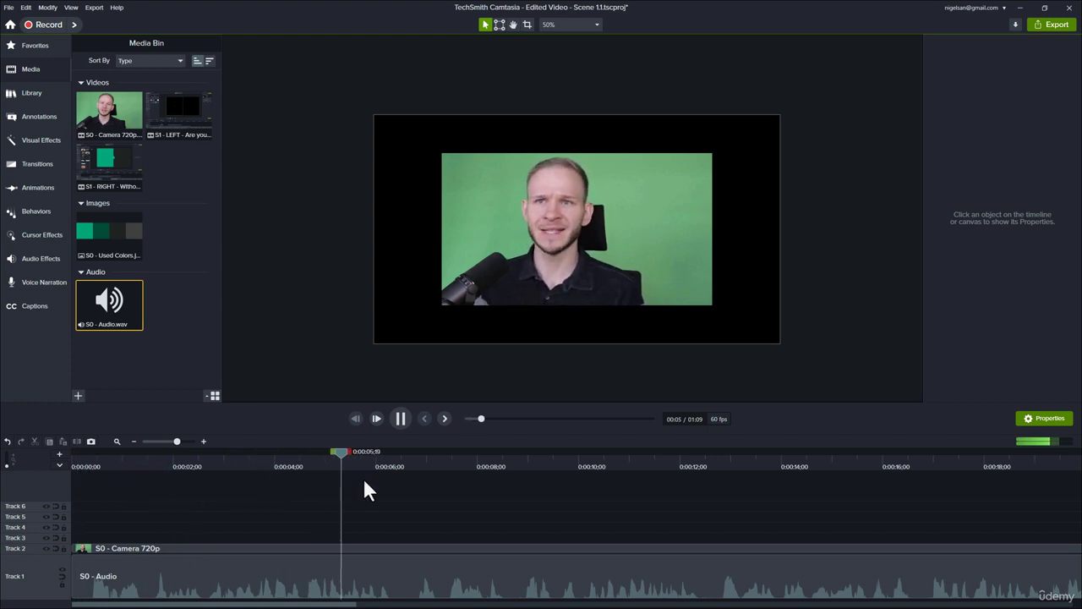
key("space")
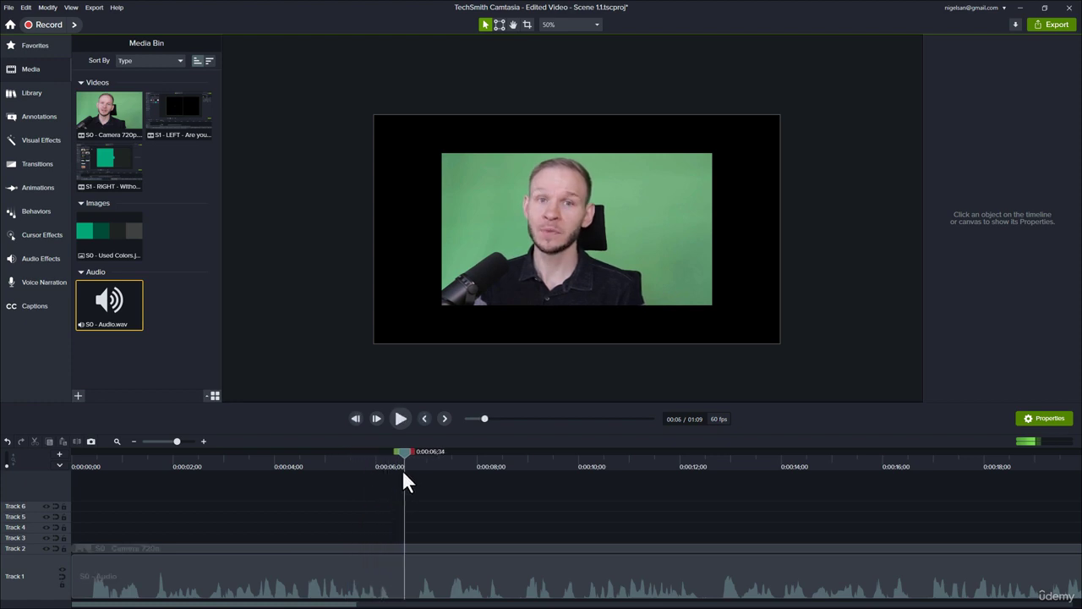
mouse_move(396, 451)
left_mouse_down()
mouse_move(101, 451)
mouse_move(55, 463)
mouse_move(397, 469)
left_mouse_up()
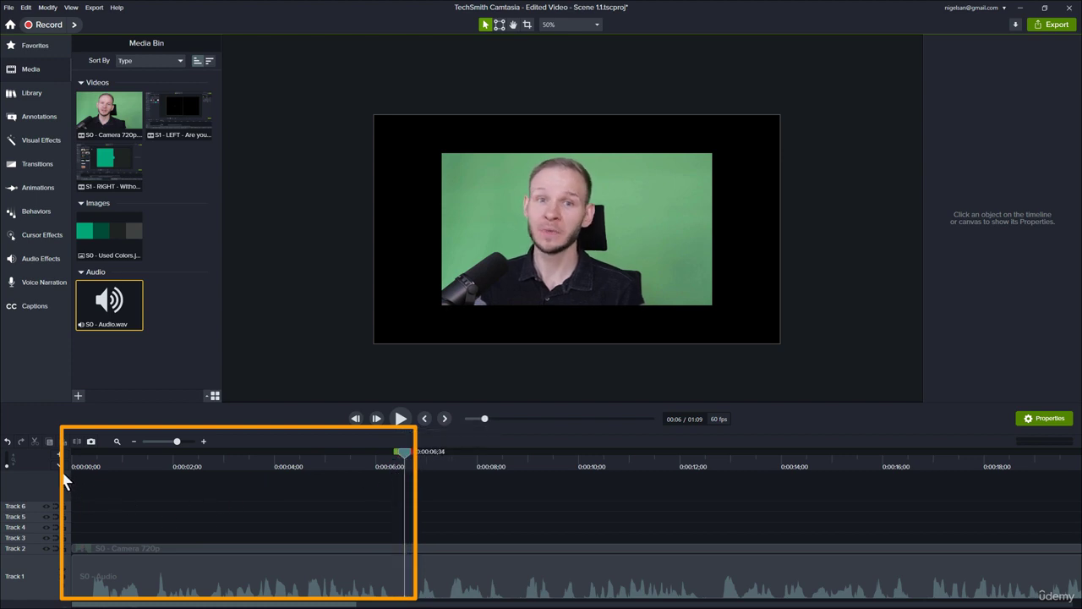
left_click(59, 465)
left_click(405, 482)
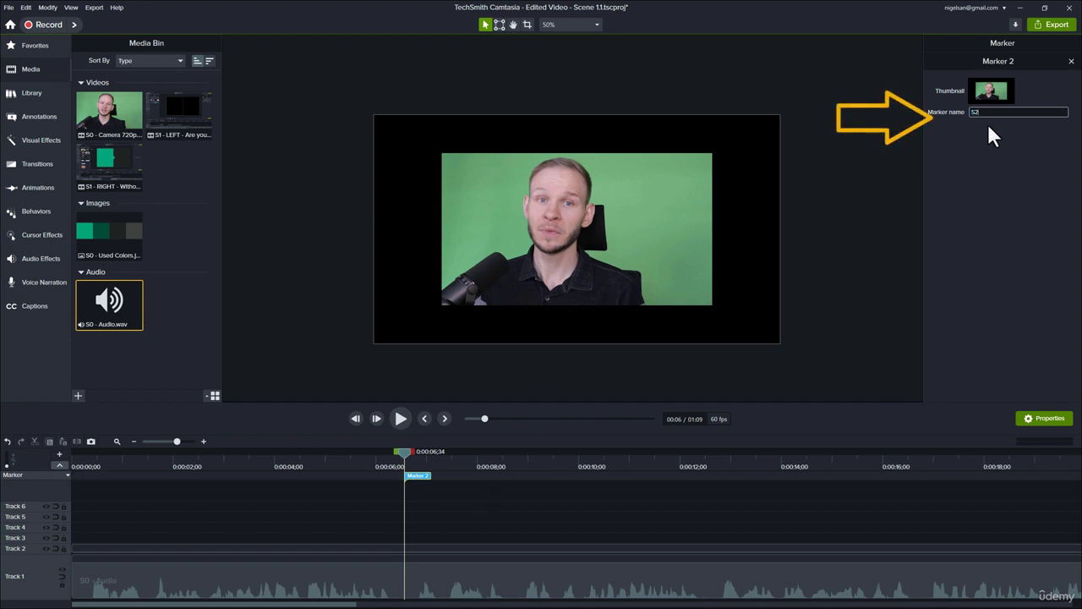
Step: Add a marker named "S1 - Opening" at the start of the timeline and hide the marker track
left_click_drag(405, 454, 72, 467)
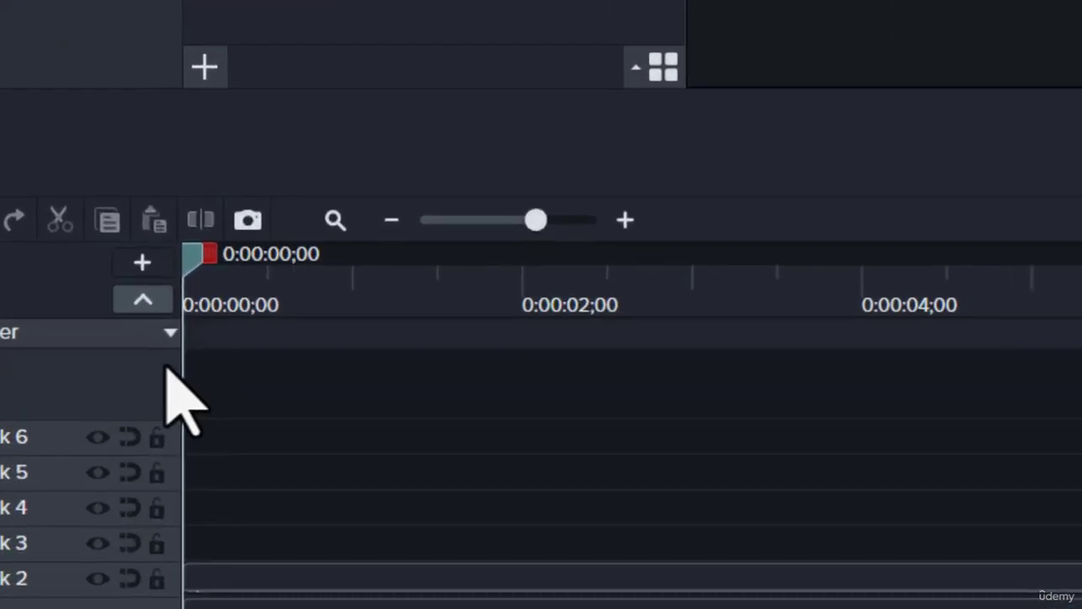
left_click(112, 428)
left_click(193, 332)
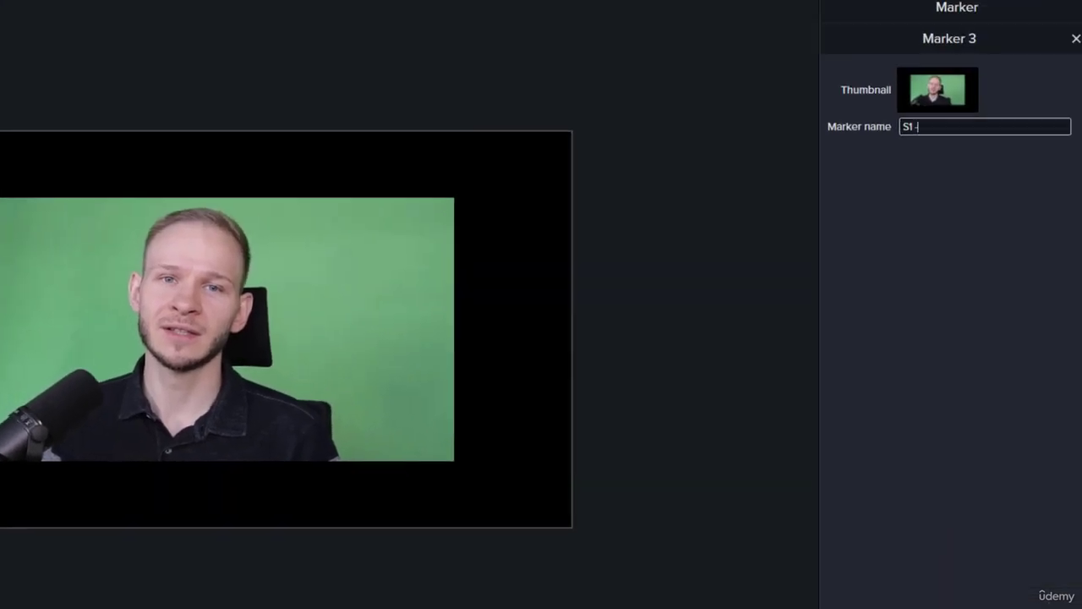
type("Opening")
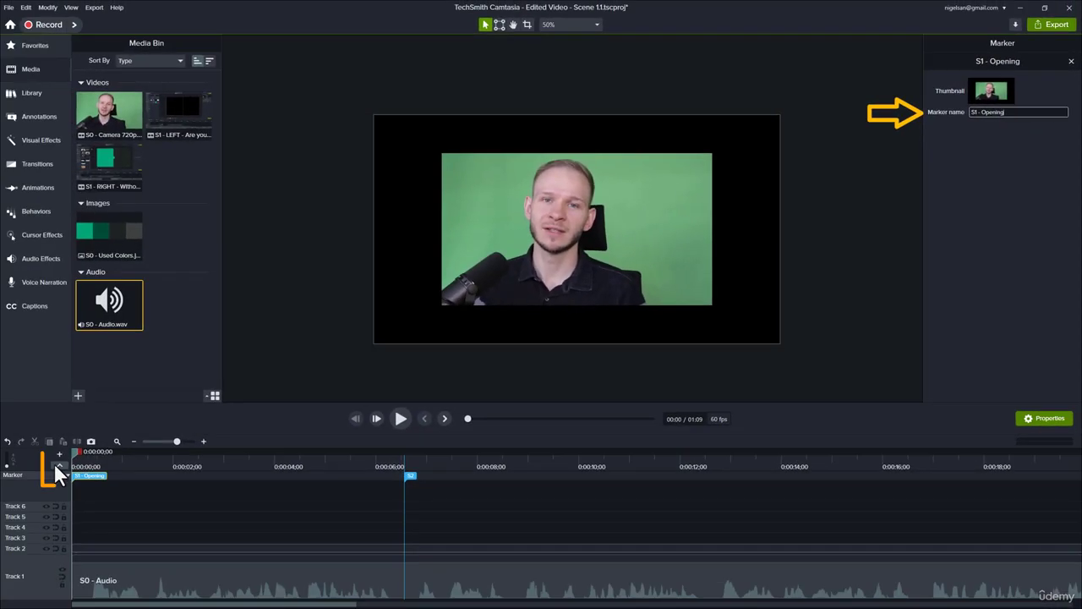
left_click(57, 464)
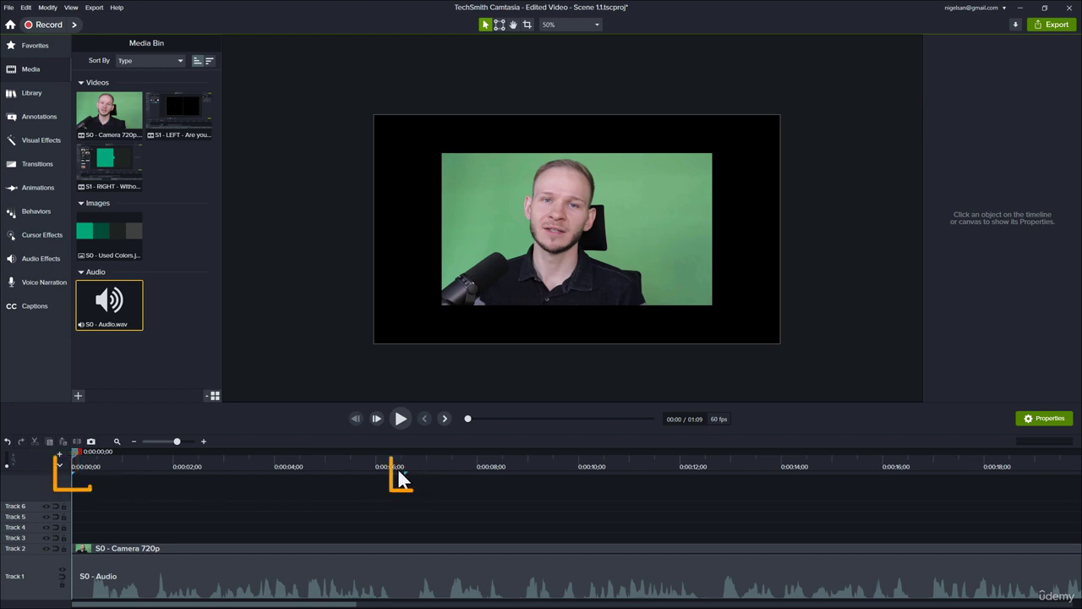
Step: At 0:00:01;17, scale the camera clip to about 20% and move it into the canvas's lower-right corner
left_click_drag(91, 474, 137, 461)
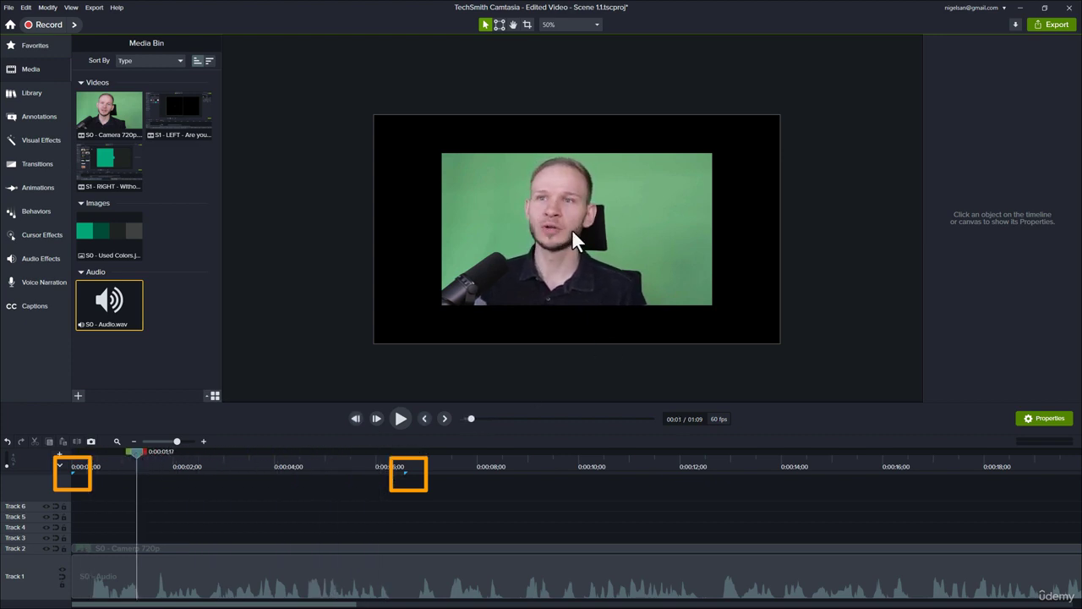
left_click_drag(554, 226, 626, 267)
left_click_drag(509, 191, 727, 333)
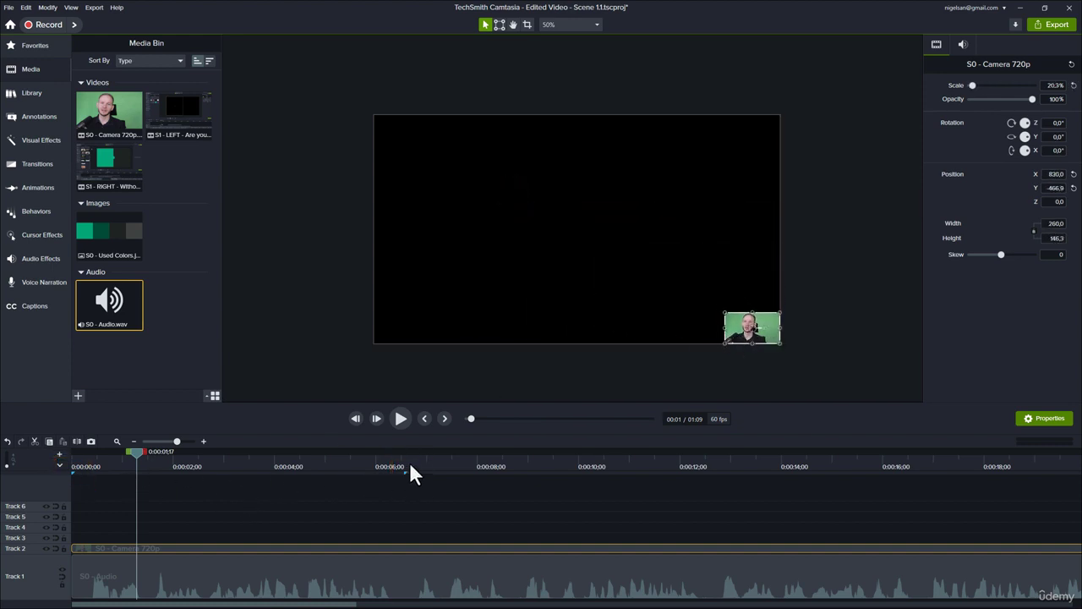
left_click(222, 523)
scroll(222, 523, "down", 5)
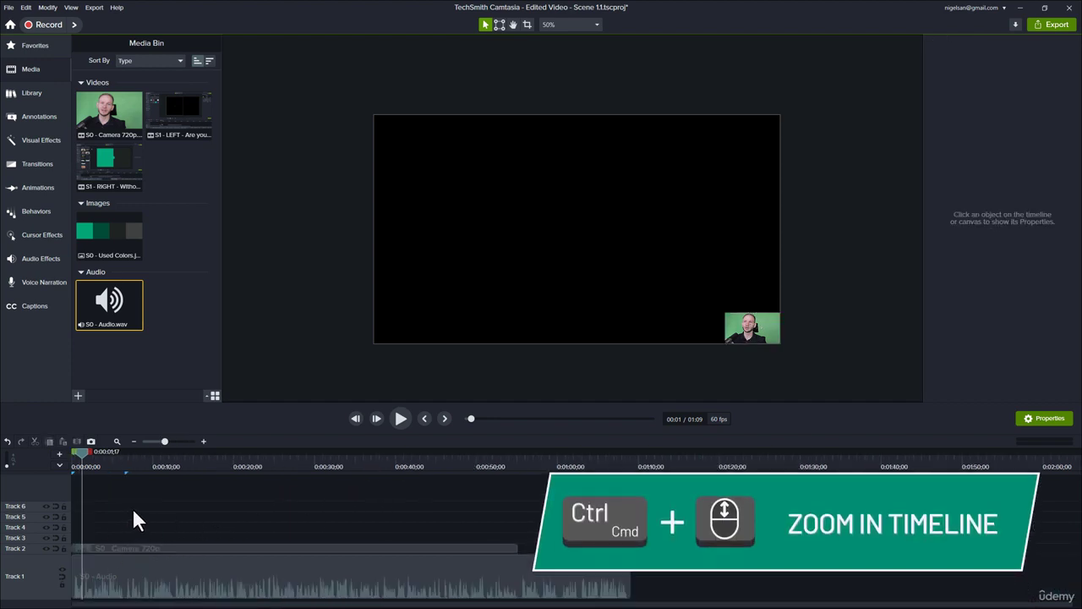
scroll(142, 515, "up", 5)
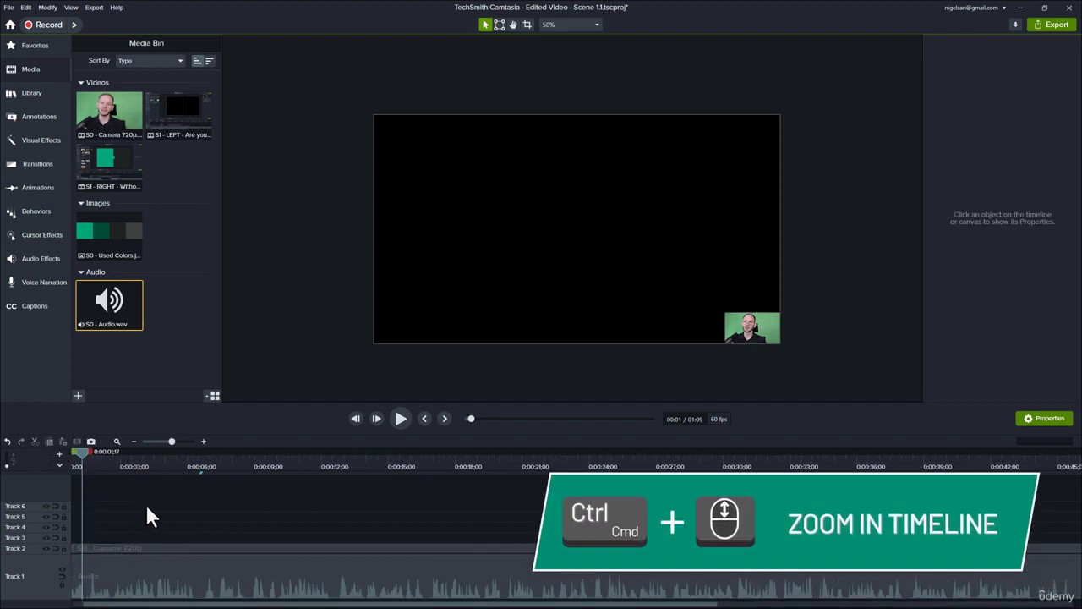
left_click_drag(175, 442, 177, 443)
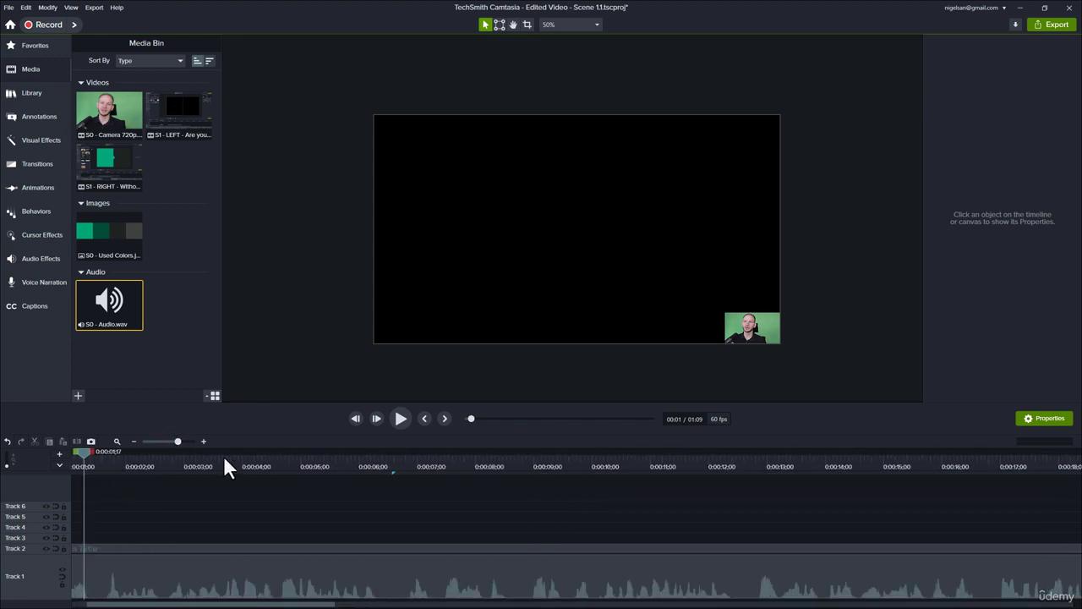